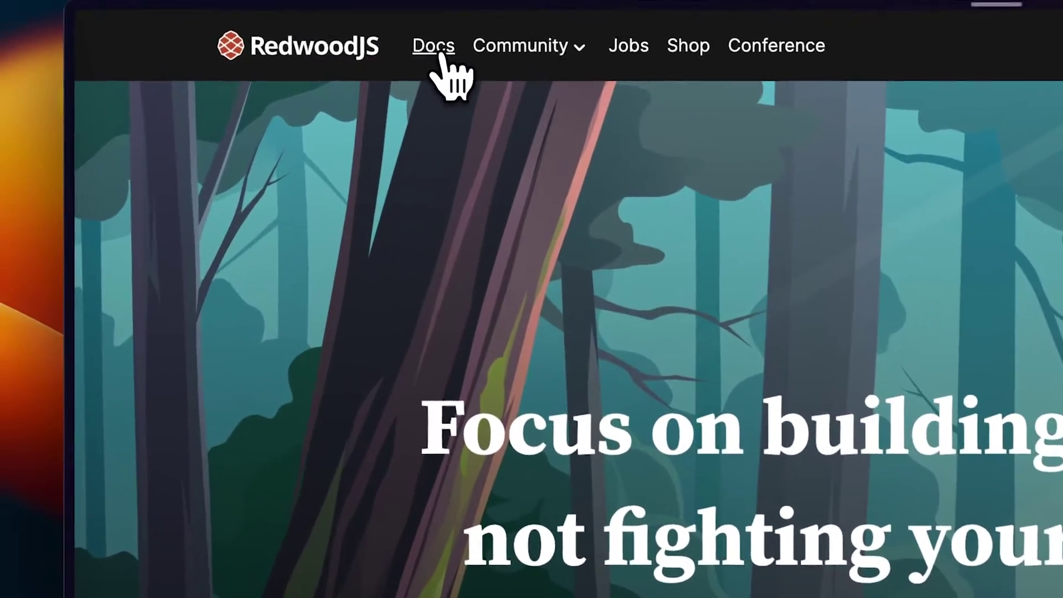
# - Open the RedwoodJS Quick Start docs and highlight the Node.js 18.x and Yarn >=1.15 requirements
pyautogui.click(303, 24)
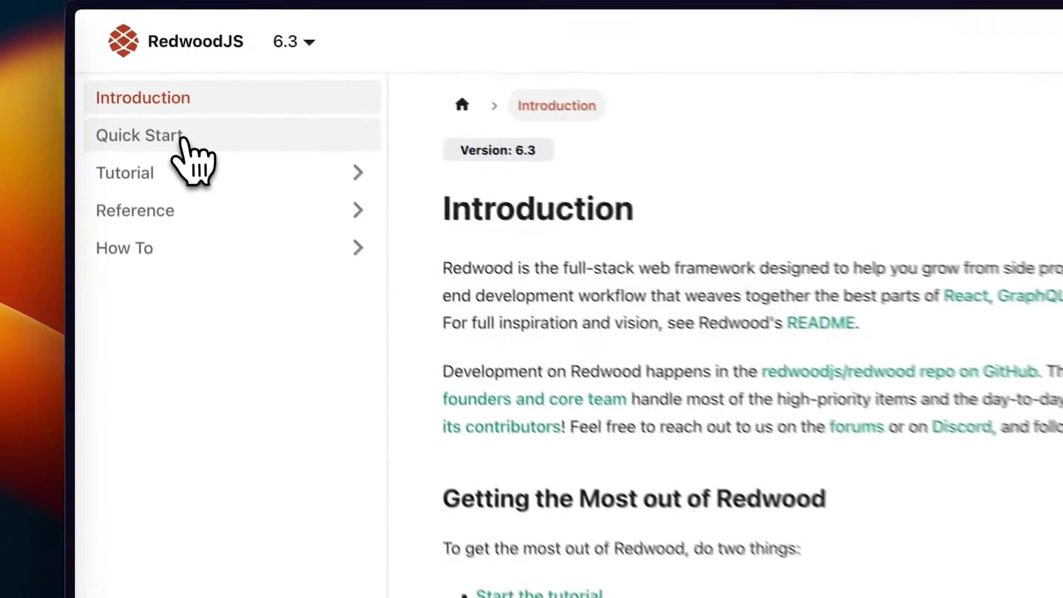
pyautogui.click(128, 72)
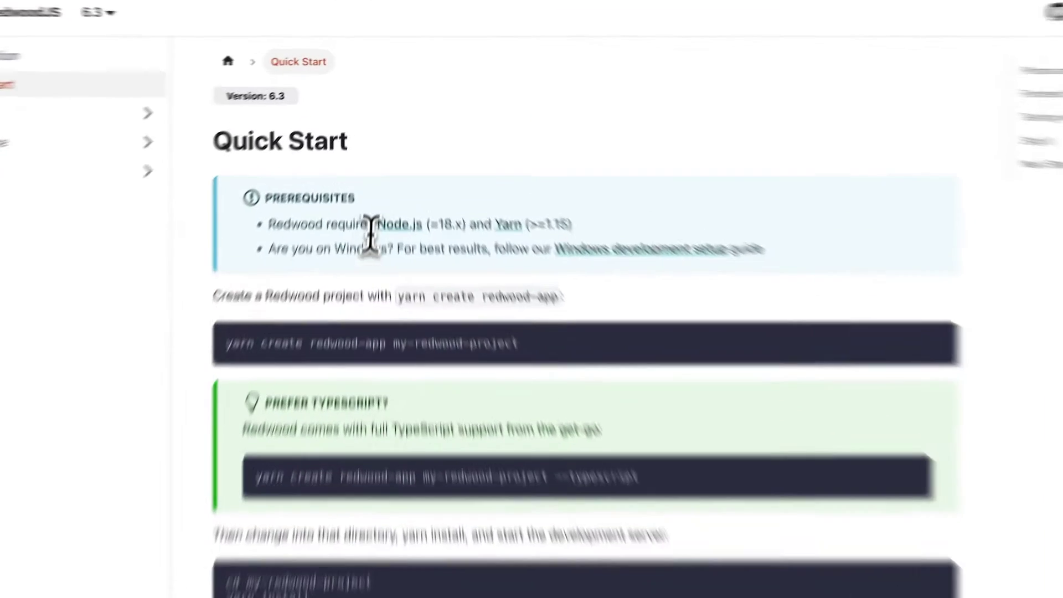
pyautogui.moveTo(380, 168); pyautogui.dragTo(542, 172)
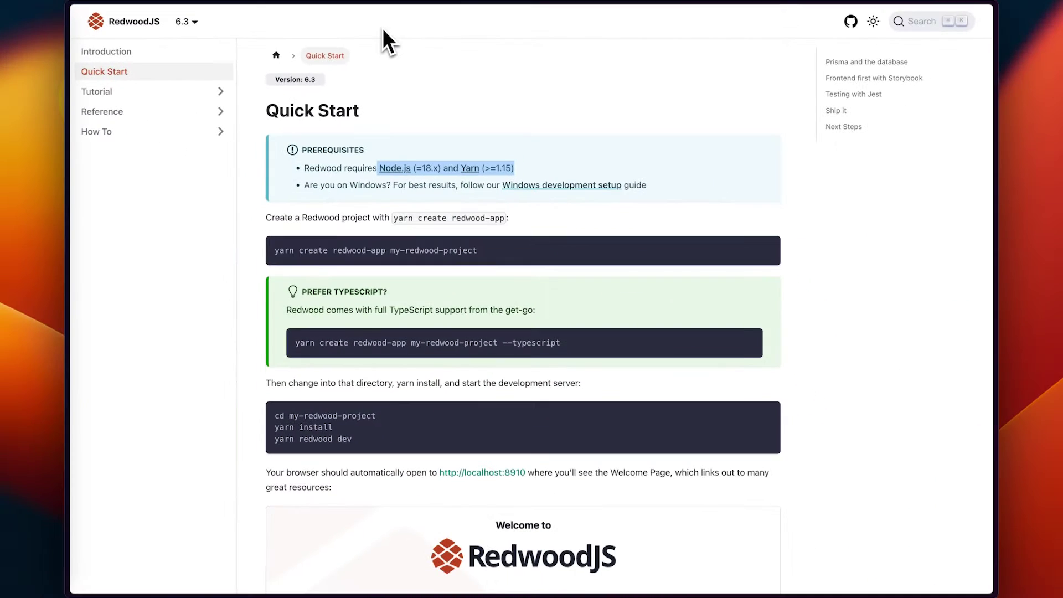
# - Load nodejs.org from the quick search bar
pyautogui.press('super+t')
pyautogui.write('NODEJS.ORG')
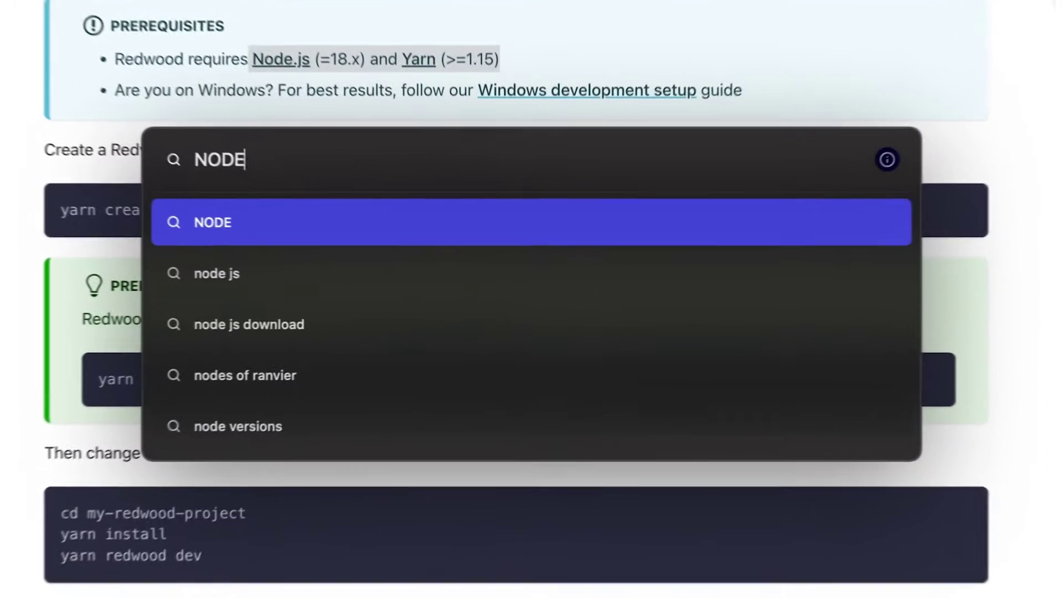
pyautogui.press('Return')
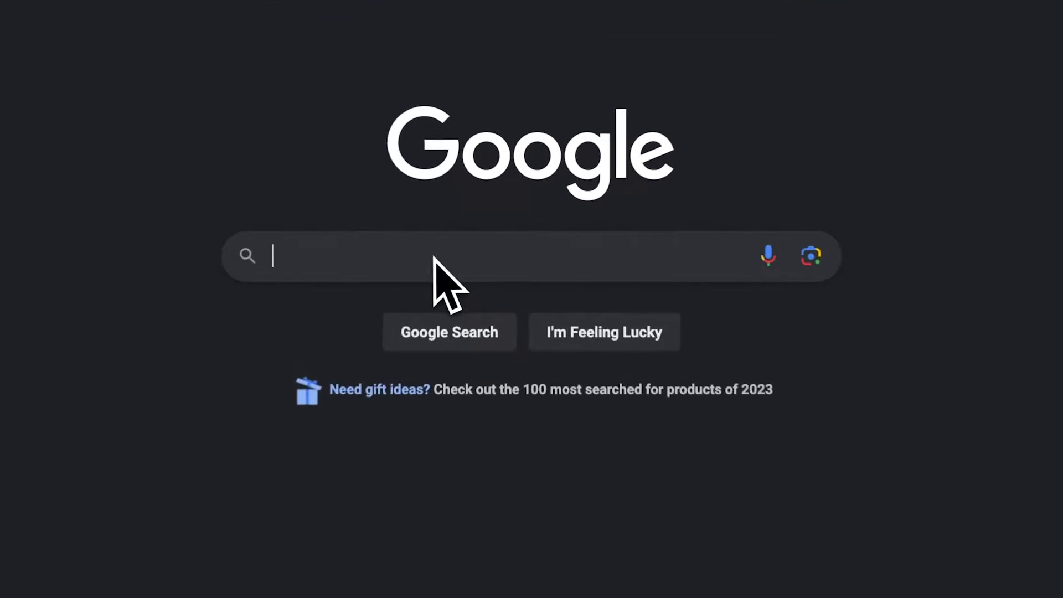
# - Search Google for nvm and open the nvm-sh/nvm GitHub repository
pyautogui.write('nvm')
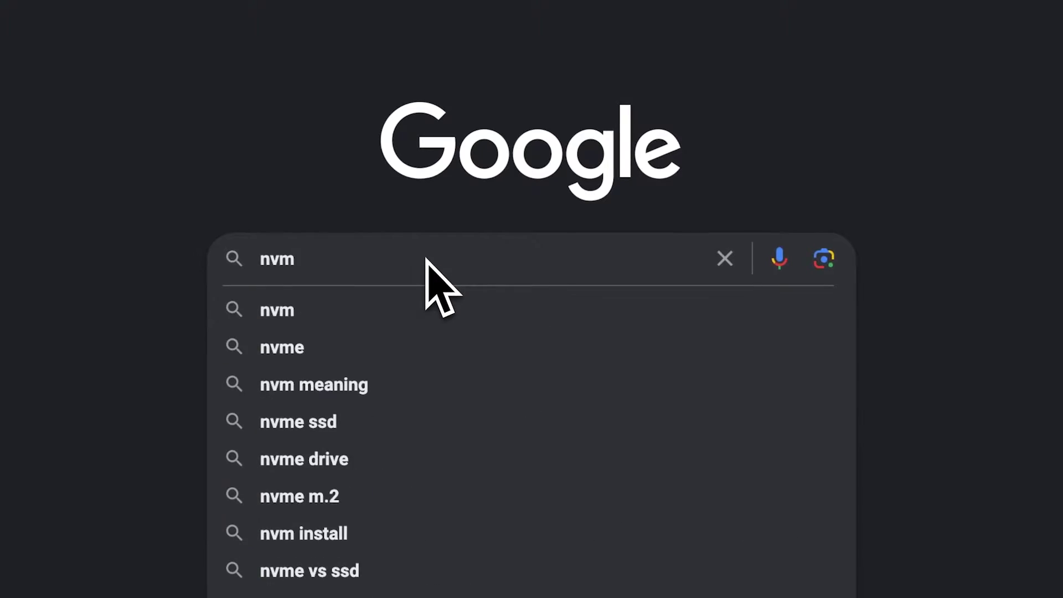
pyautogui.press('Return')
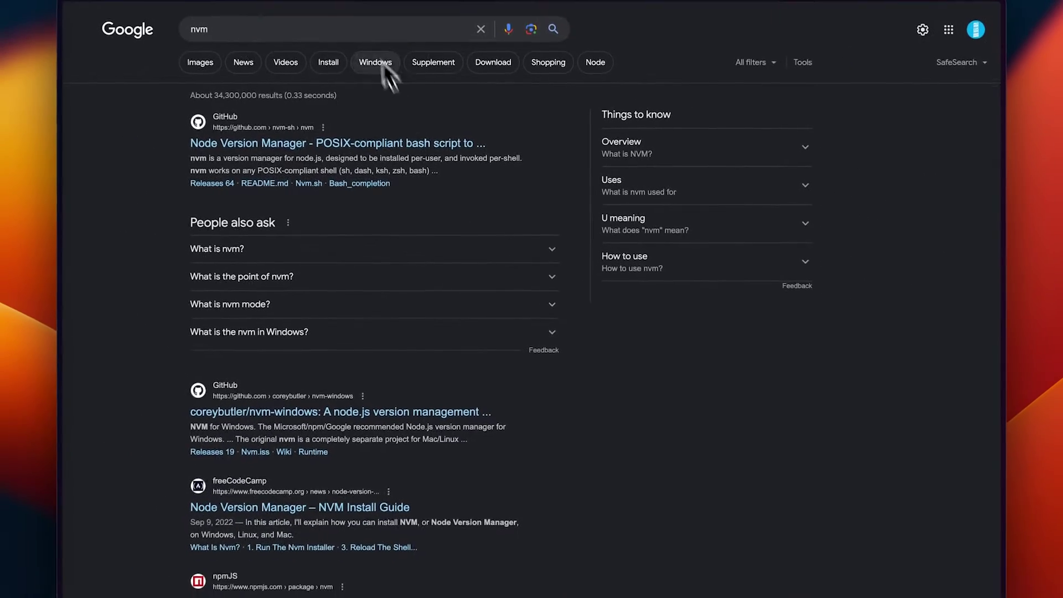
pyautogui.click(357, 147)
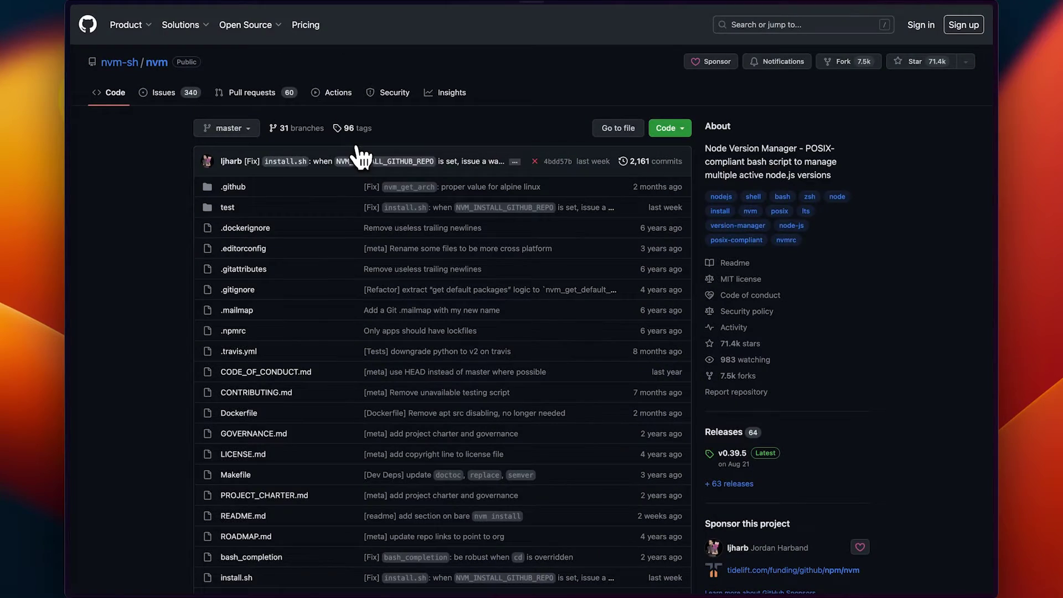
# - Select the curl command in the README's Install & Update Script section
pyautogui.scroll(-5, 430, 354)
pyautogui.scroll(-8, 428, 363)
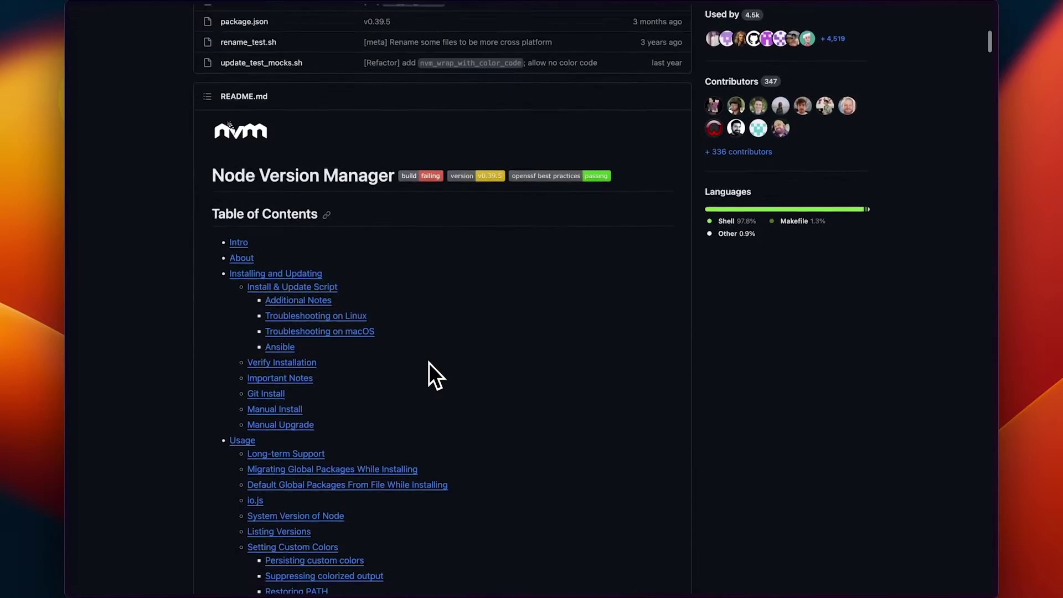
pyautogui.scroll(-15, 428, 363)
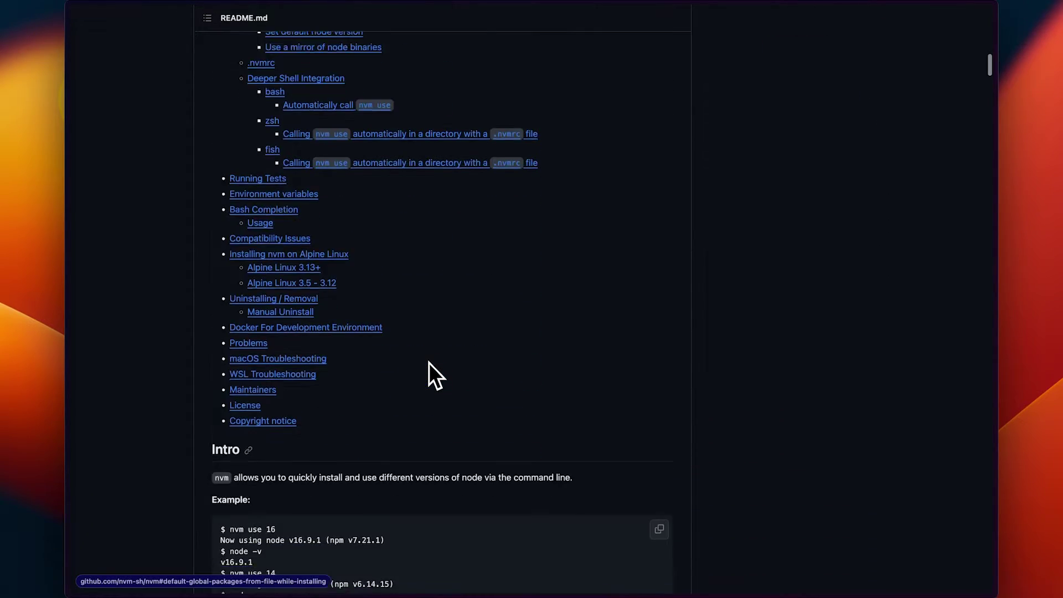
pyautogui.scroll(-4, 428, 363)
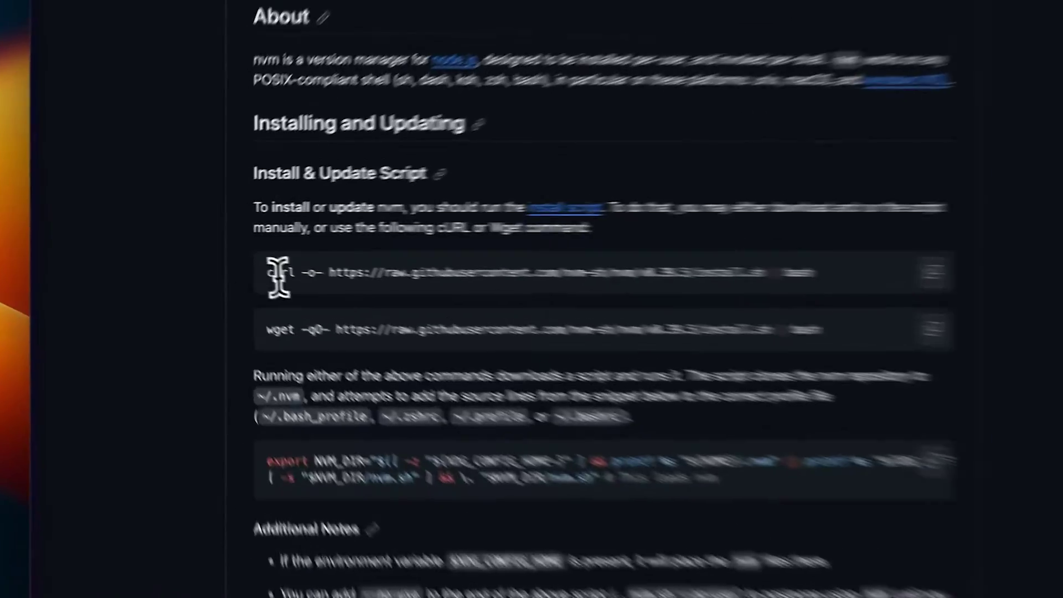
pyautogui.tripleClick(279, 276)
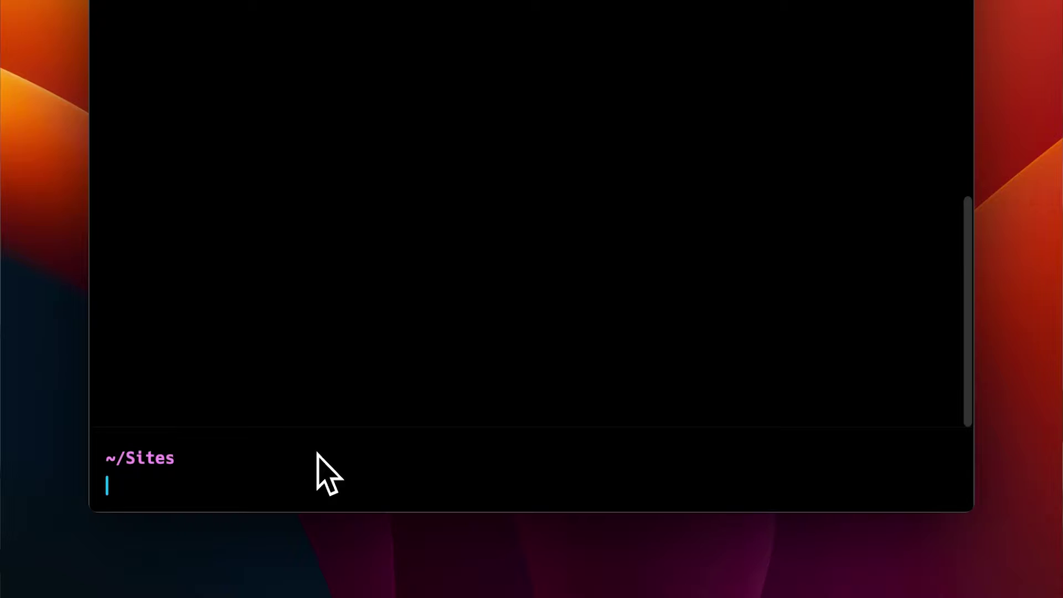
# - Confirm nvm 0.39.3 with nvm -v and install Node v18.16.0
pyautogui.write('nvm -v')
pyautogui.press('Return')
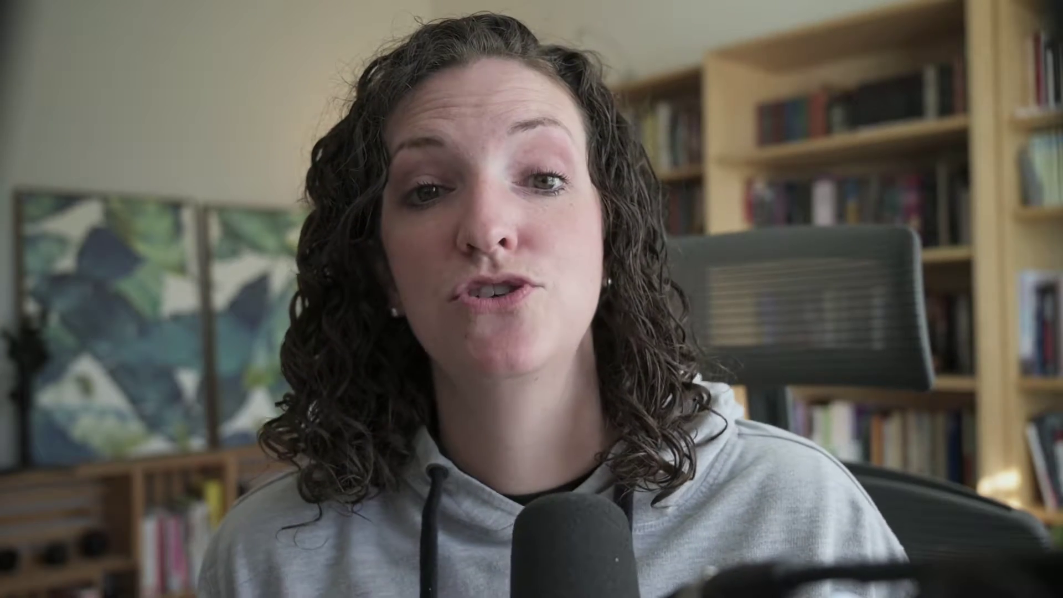
pyautogui.write('nvm install v18.16.0')
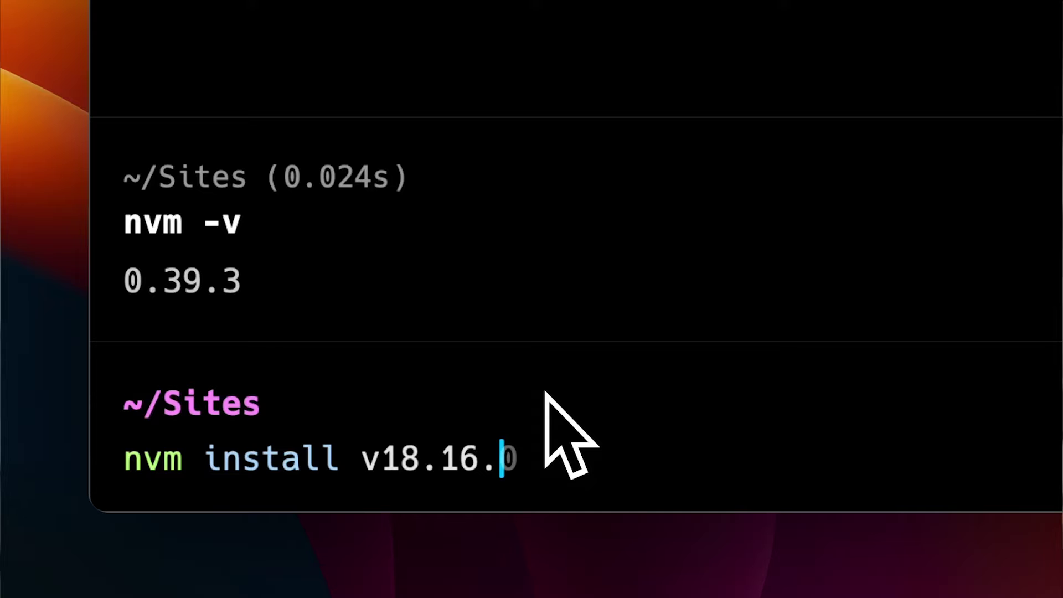
pyautogui.press('Return')
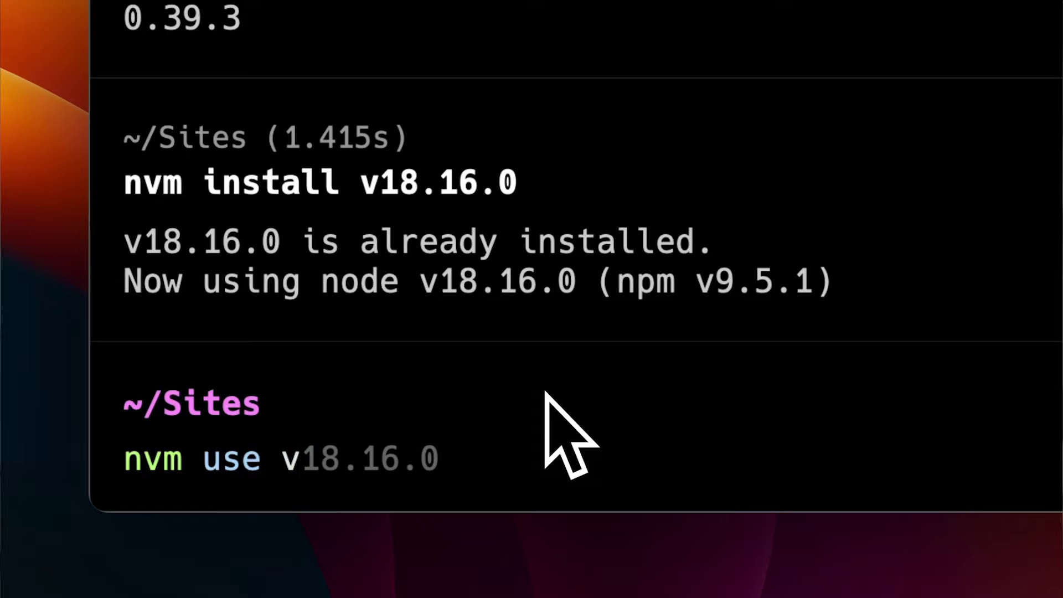
# - Switch to Node v18.16.0 and set it as nvm's default alias
pyautogui.press('Return')
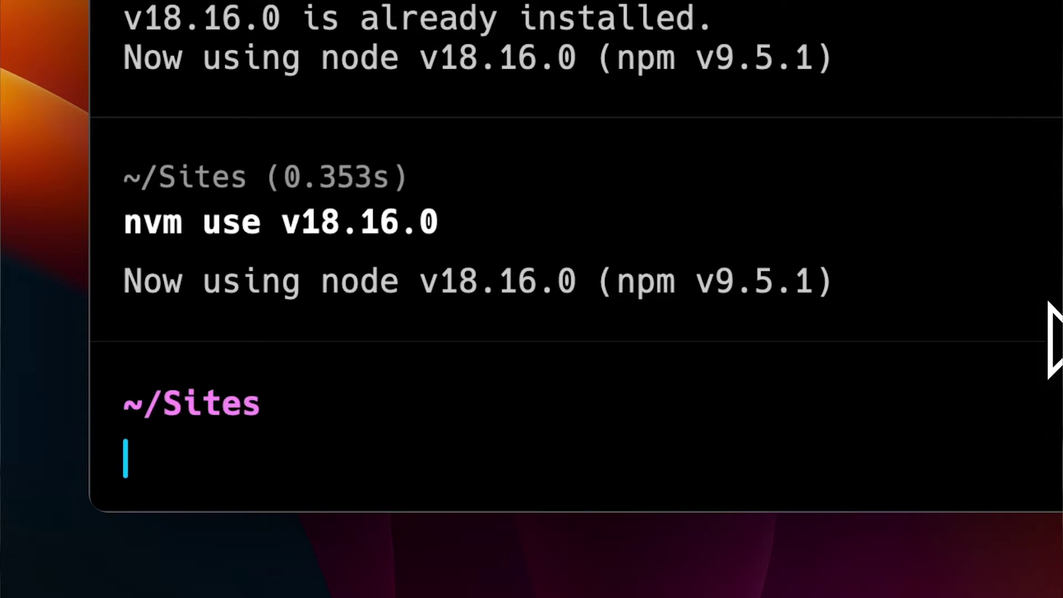
pyautogui.write('nvm alias default v18.16.0')
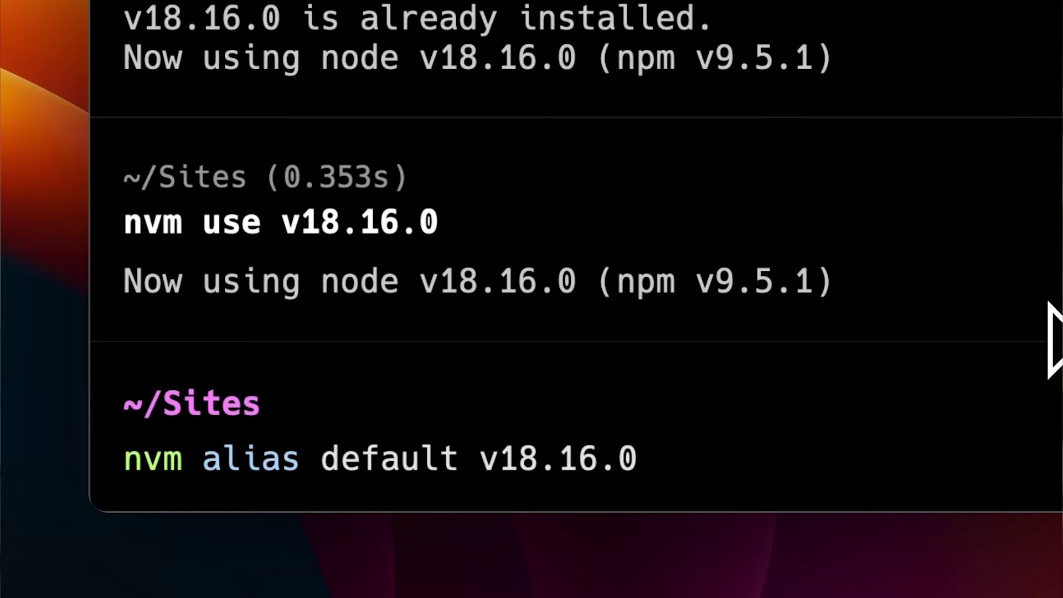
pyautogui.press('Return')
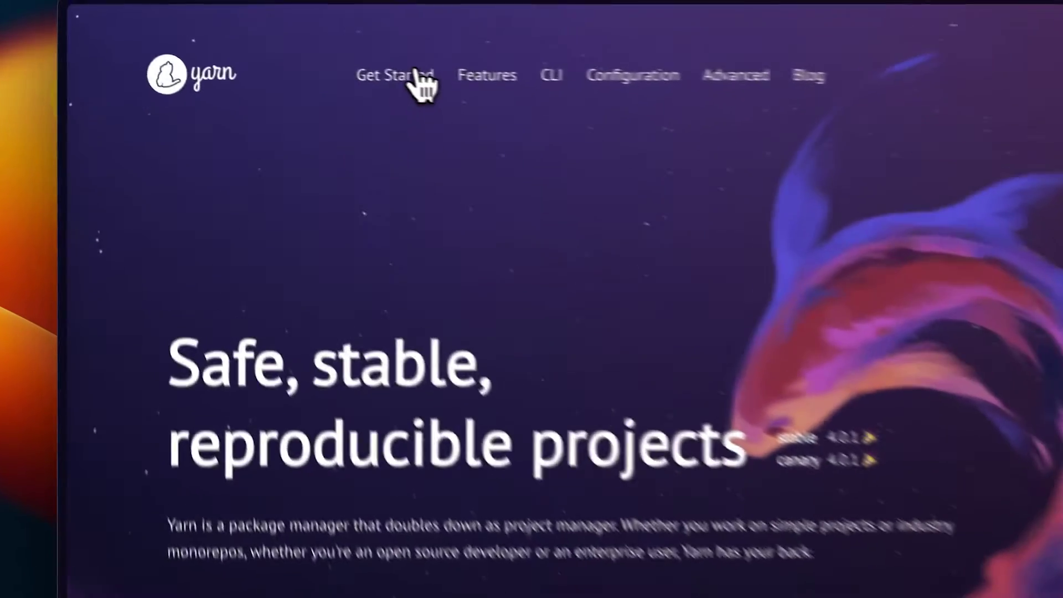
# - On Yarn's Installation page, highlight the Corepack tip and select the corepack enable command
pyautogui.click(250, 40)
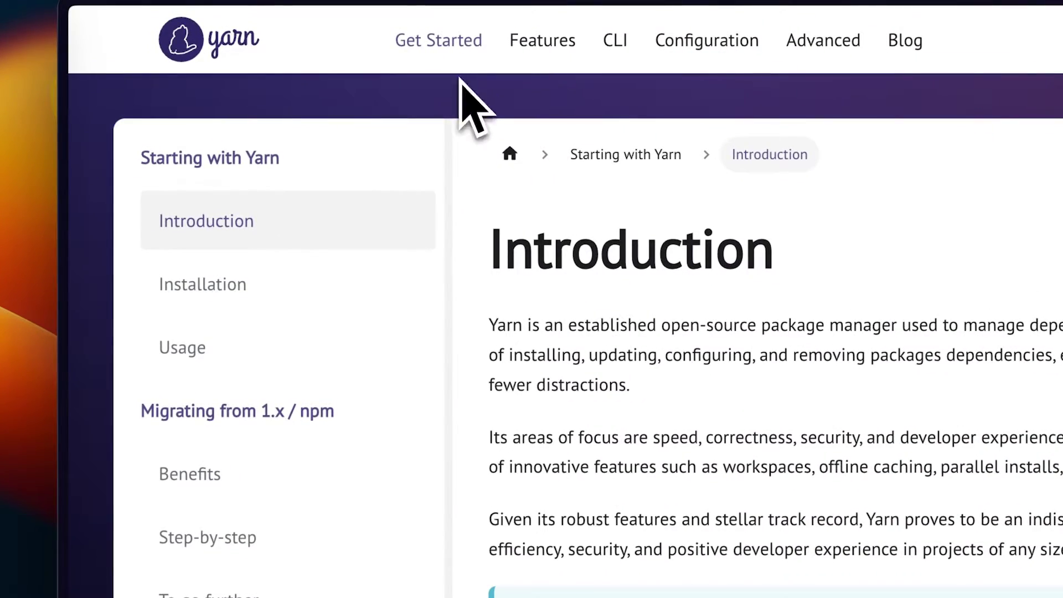
pyautogui.click(199, 294)
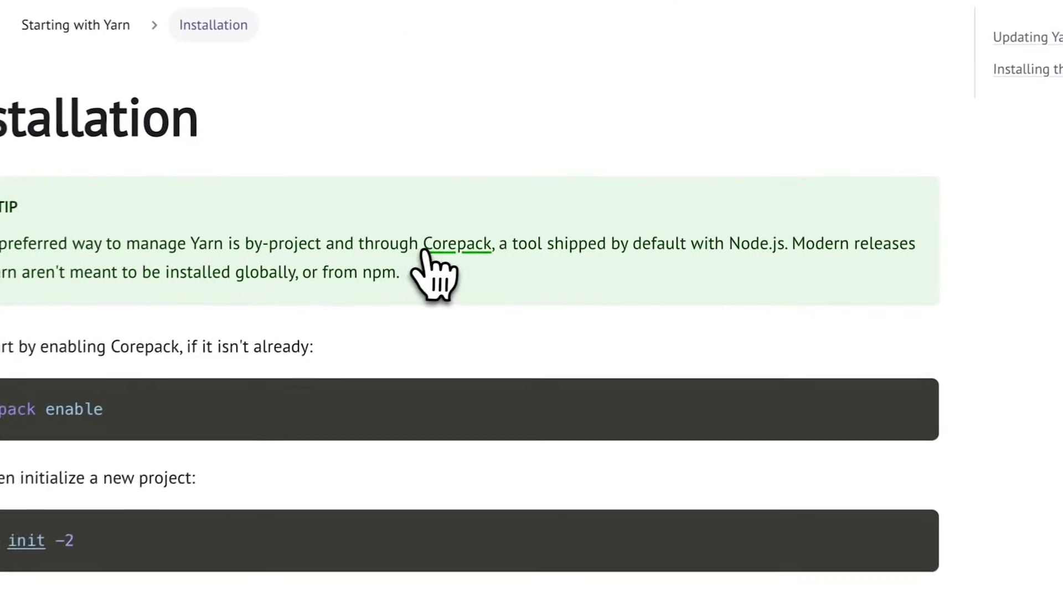
pyautogui.moveTo(516, 186); pyautogui.dragTo(556, 187)
pyautogui.moveTo(470, 244); pyautogui.dragTo(472, 244)
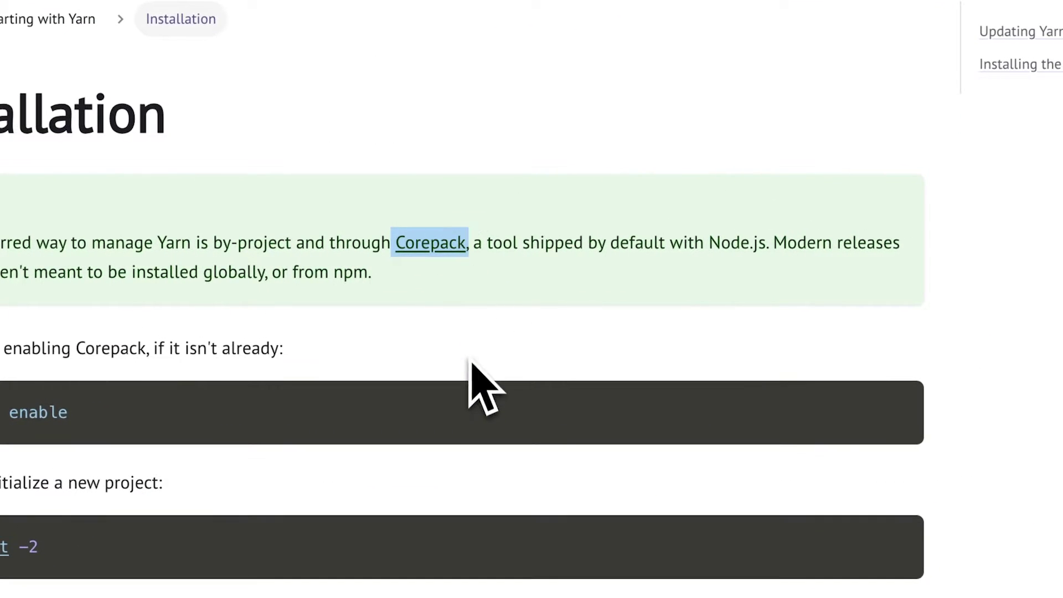
pyautogui.moveTo(620, 244); pyautogui.dragTo(767, 244)
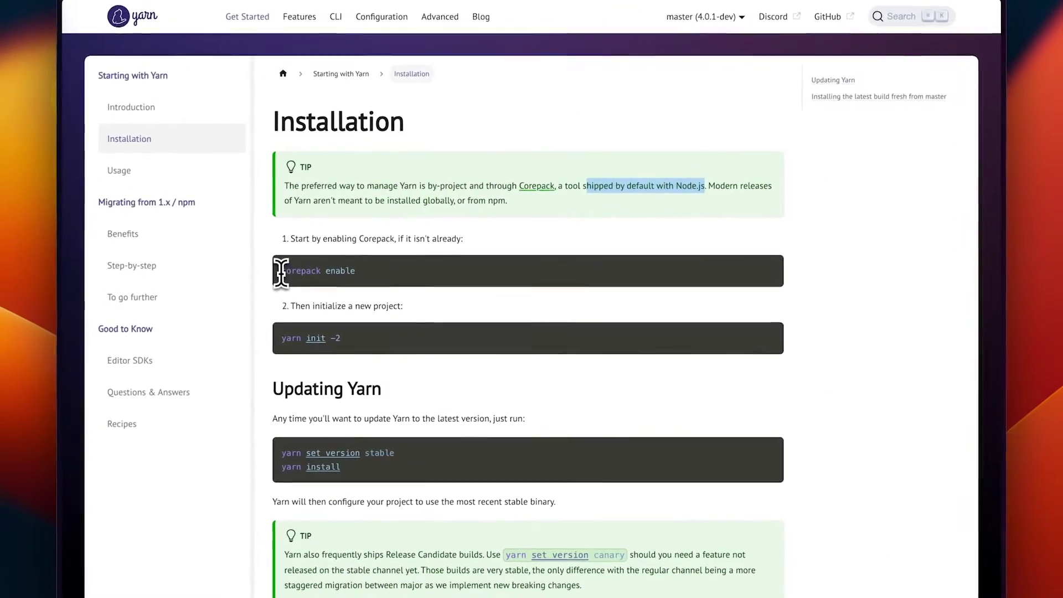
pyautogui.moveTo(240, 243); pyautogui.dragTo(325, 244)
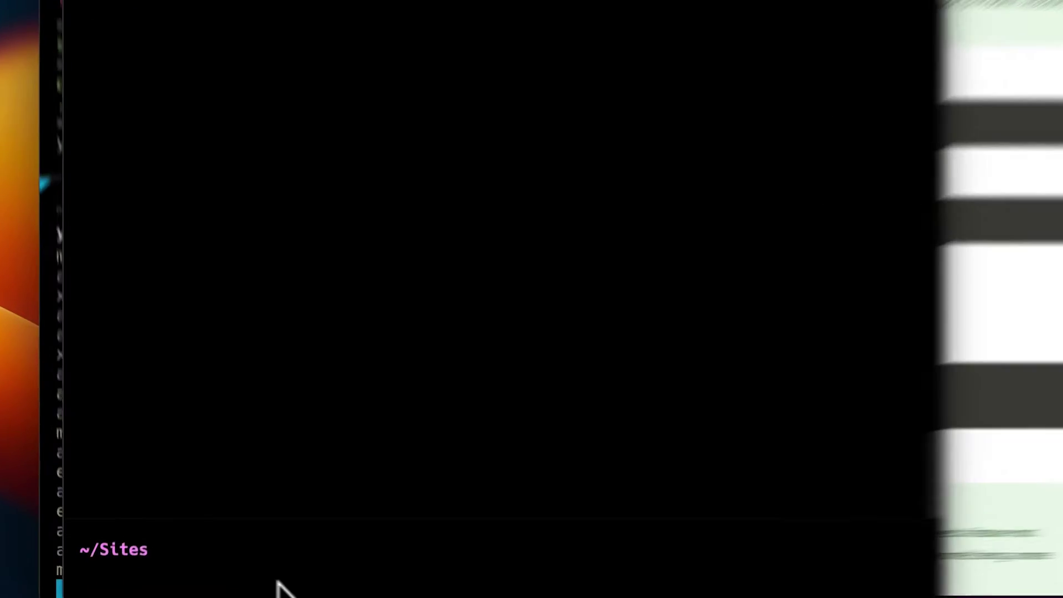
pyautogui.write('corepack enable')
# - Run corepack enable, then delete my-redwood-project from the yarn create redwood-app command
pyautogui.press('Return')
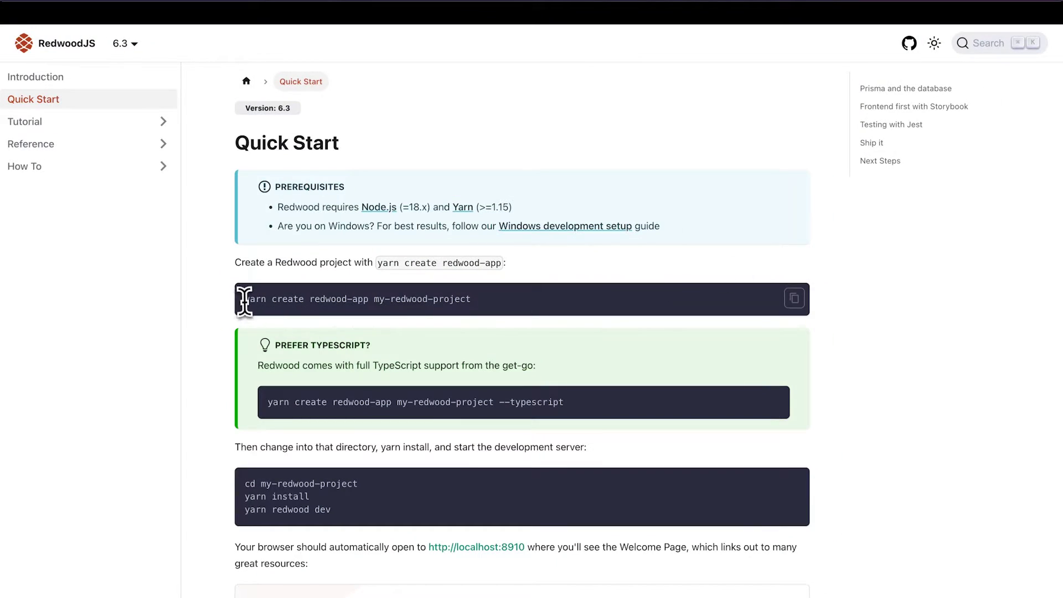
pyautogui.moveTo(244, 302); pyautogui.dragTo(479, 301)
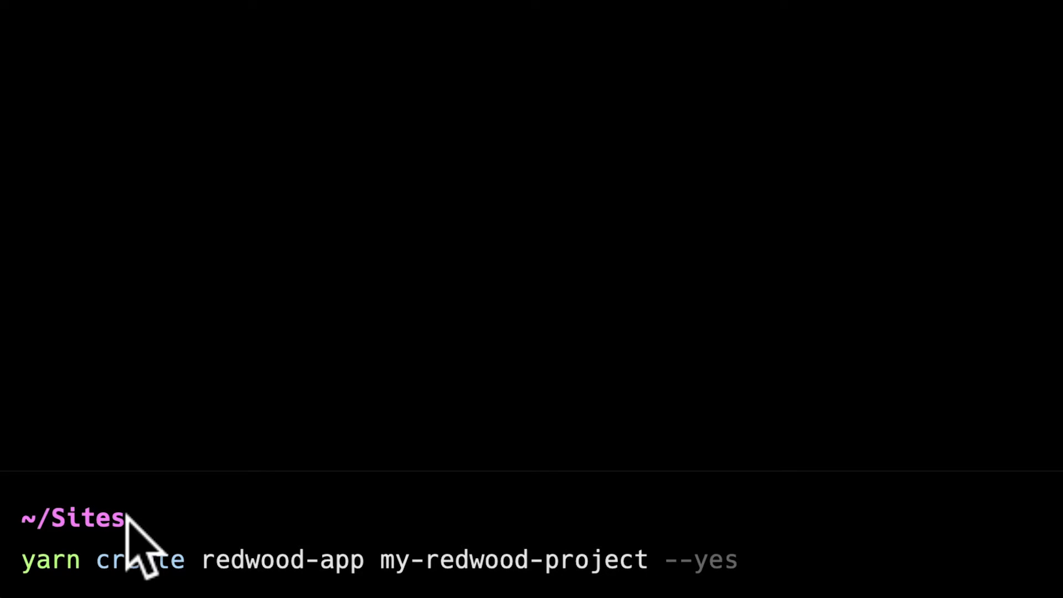
pyautogui.moveTo(382, 562); pyautogui.dragTo(642, 556)
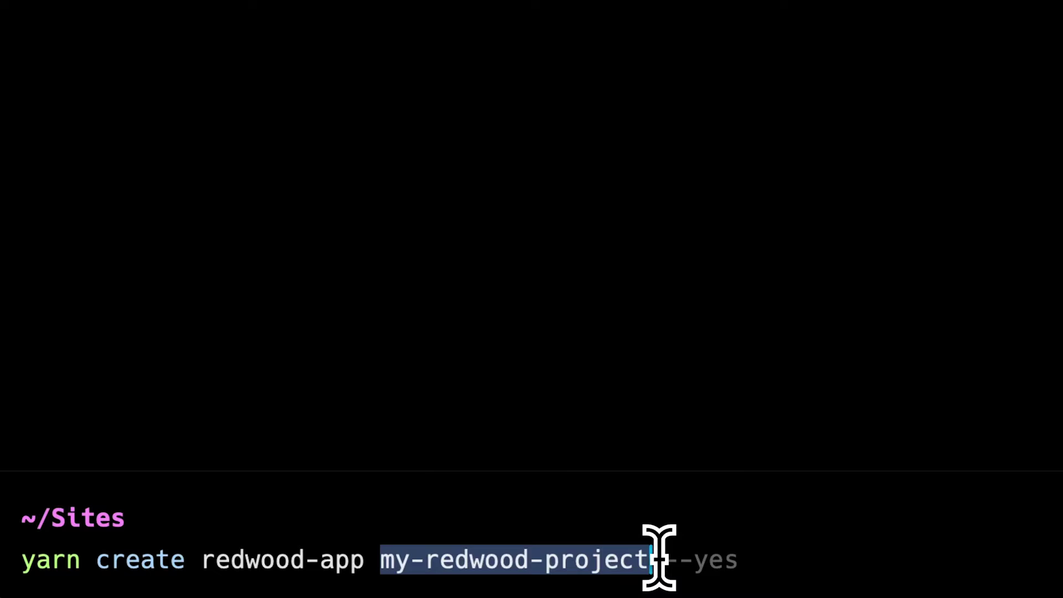
pyautogui.press('BackSpace')
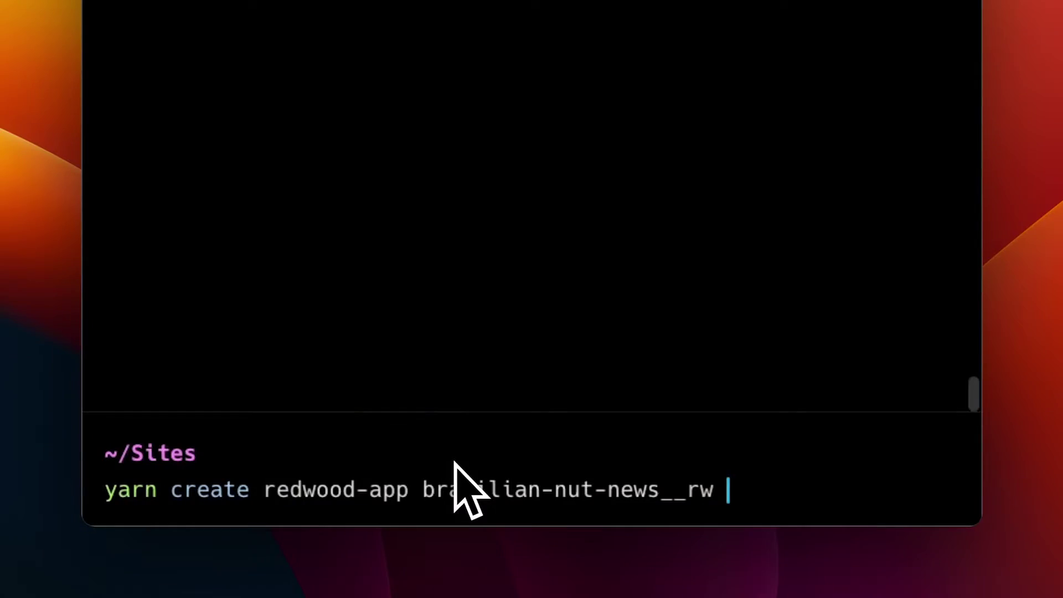
# - Run yarn create redwood-app brazilian-nut-news to start generating the project
pyautogui.press('Return')
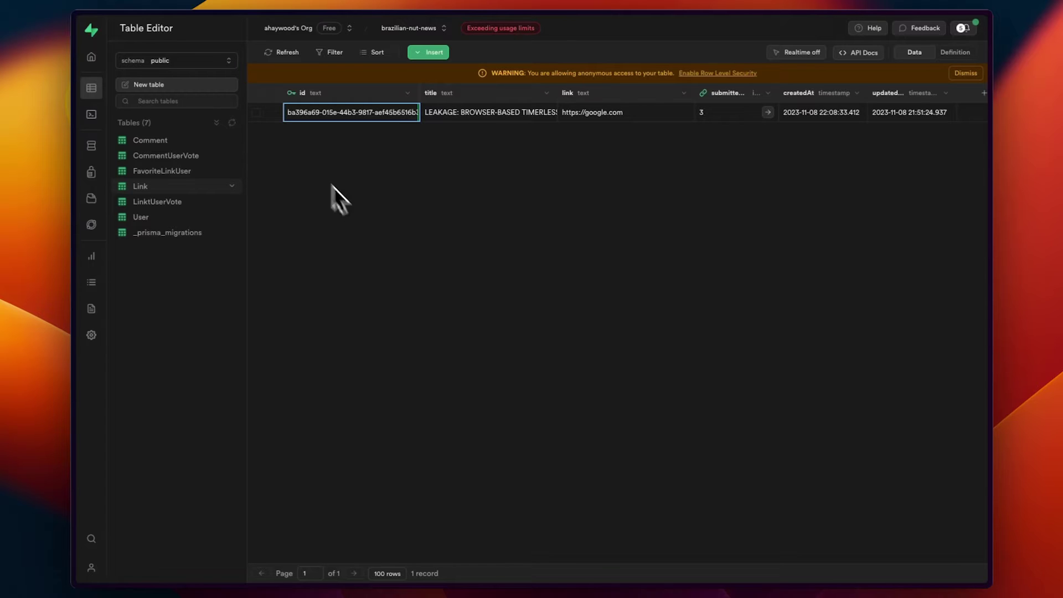
# - Copy the project's Postgres URI connection string from Supabase Database settings
pyautogui.click(273, 113)
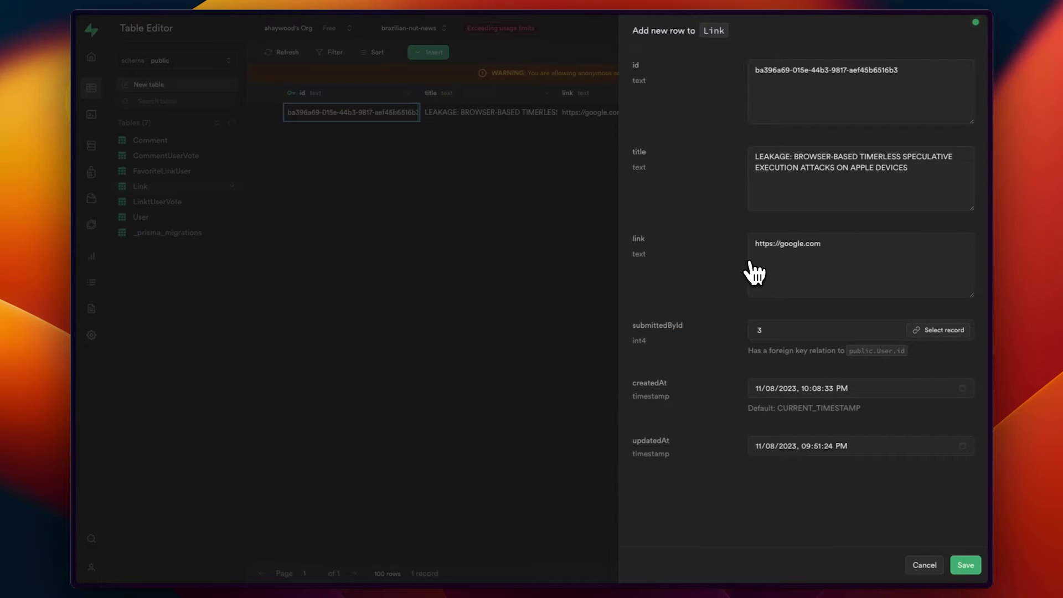
pyautogui.press('Escape')
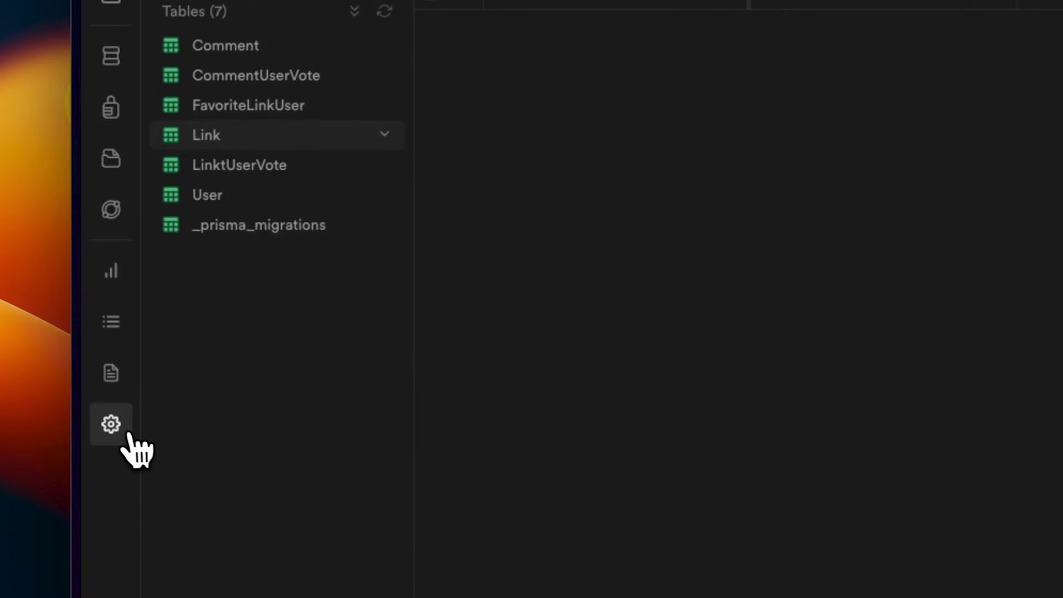
pyautogui.click(129, 437)
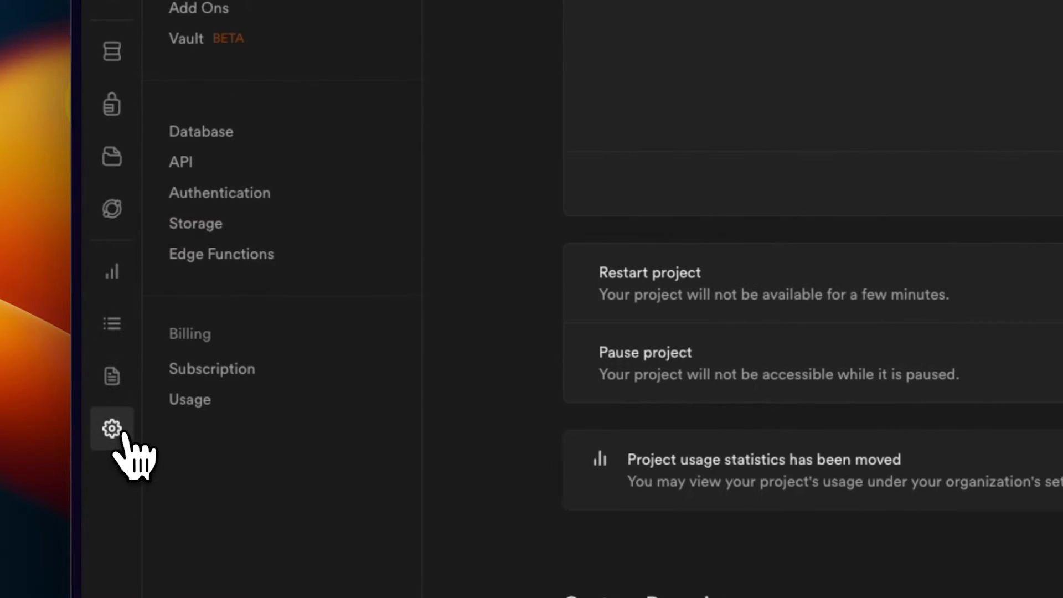
pyautogui.click(213, 133)
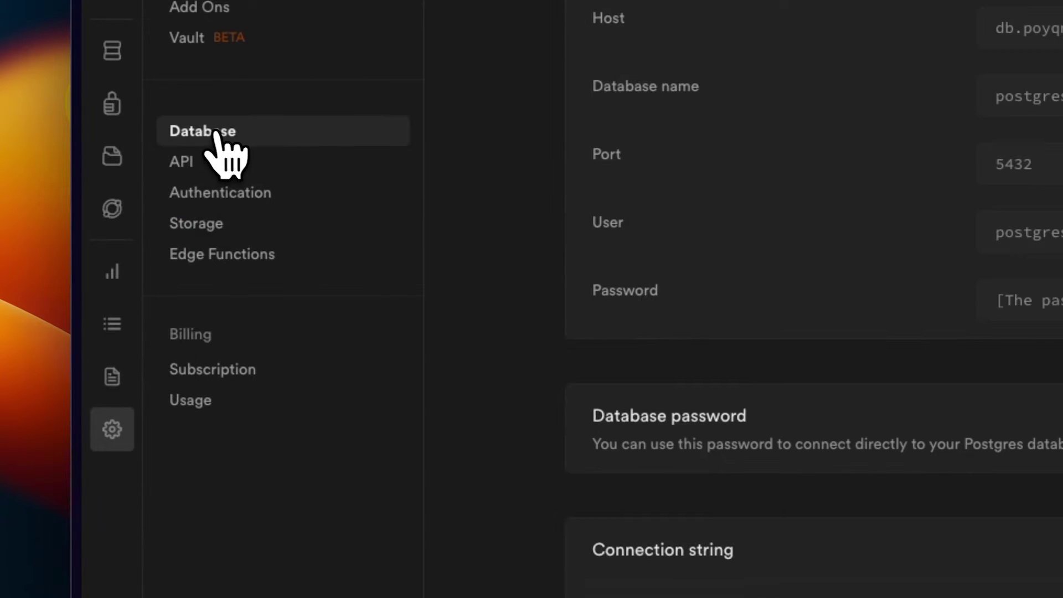
pyautogui.click(436, 382)
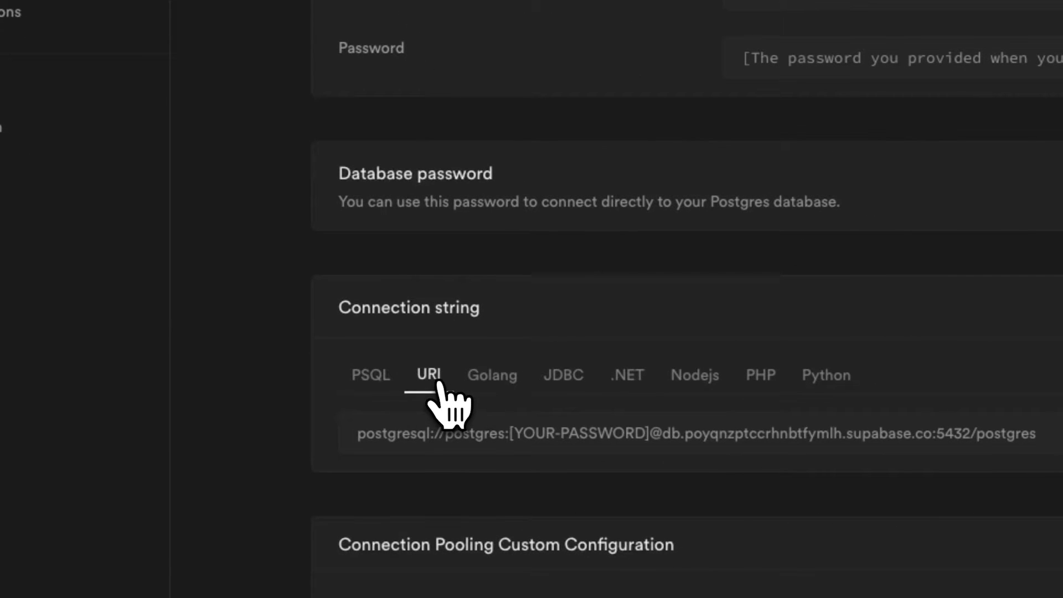
pyautogui.click(787, 328)
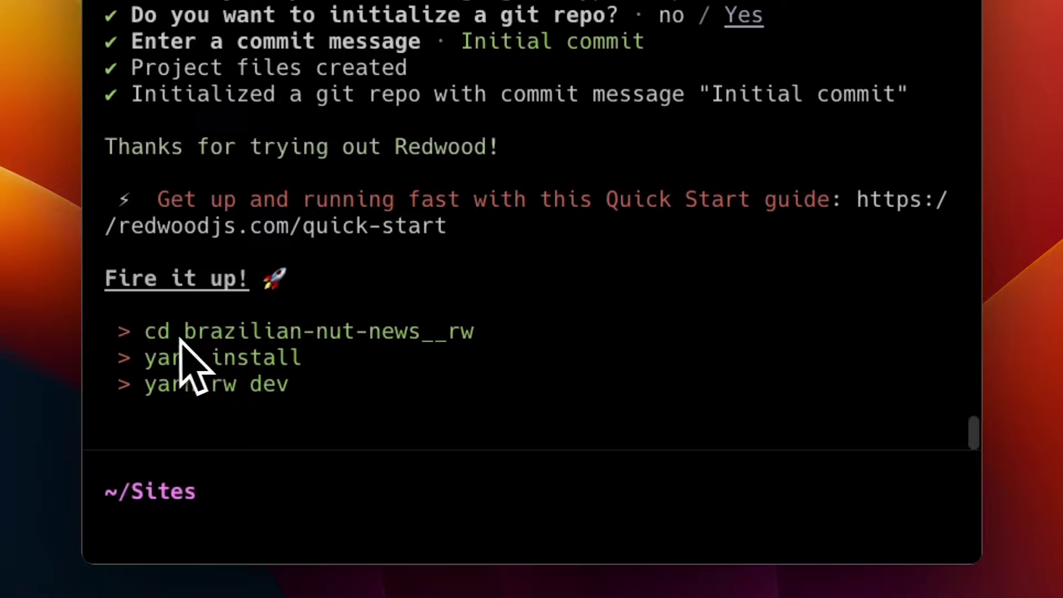
# - Change into brazilian-nut-news__rw by pasting the suggested cd line, then open it in VS Code
pyautogui.moveTo(149, 339); pyautogui.dragTo(493, 338)
pyautogui.press('super+c')
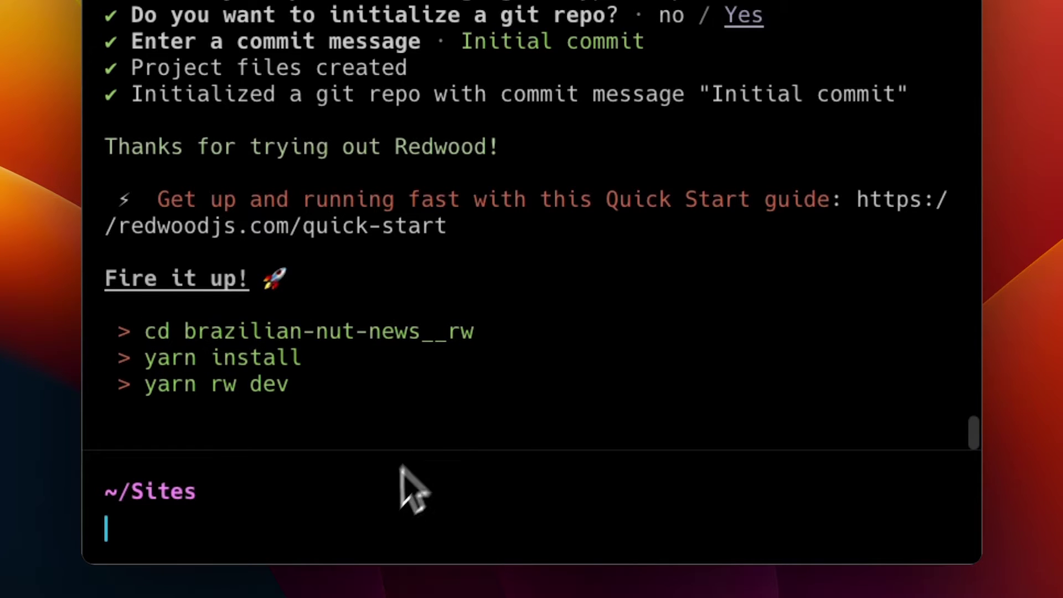
pyautogui.press('super+v')
pyautogui.press('Return')
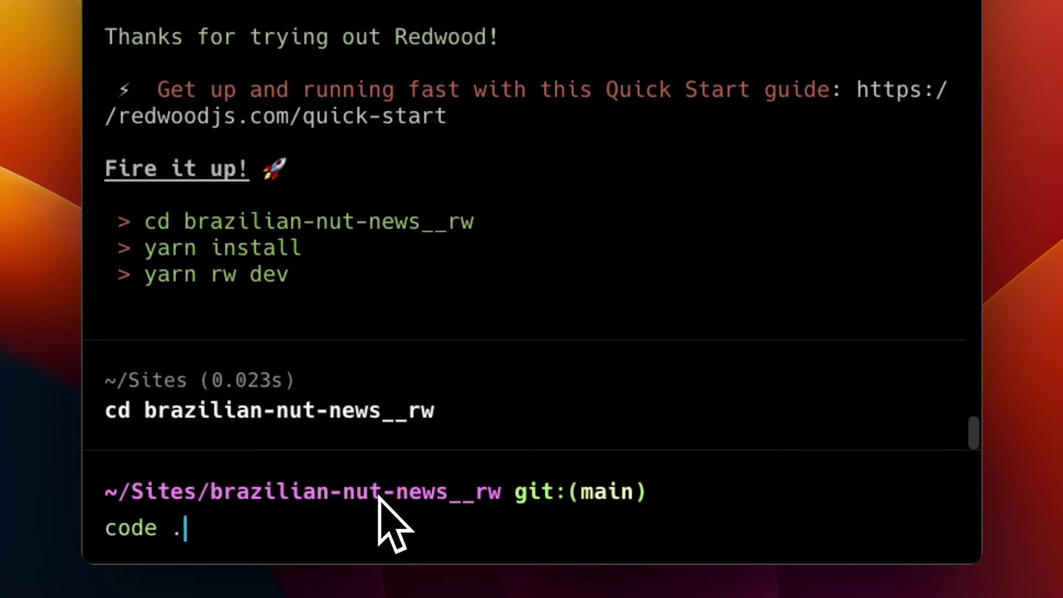
pyautogui.press('Return')
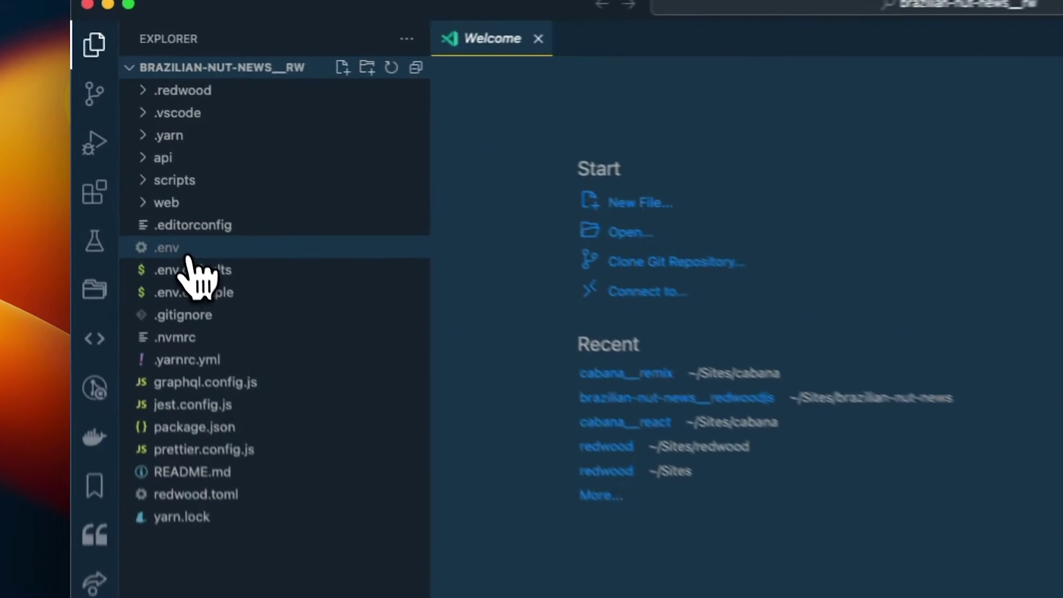
# - Uncomment DATABASE_URL in .env, paste the Supabase URI, and select the [YOUR-PASSWORD] placeholder
pyautogui.click(121, 151)
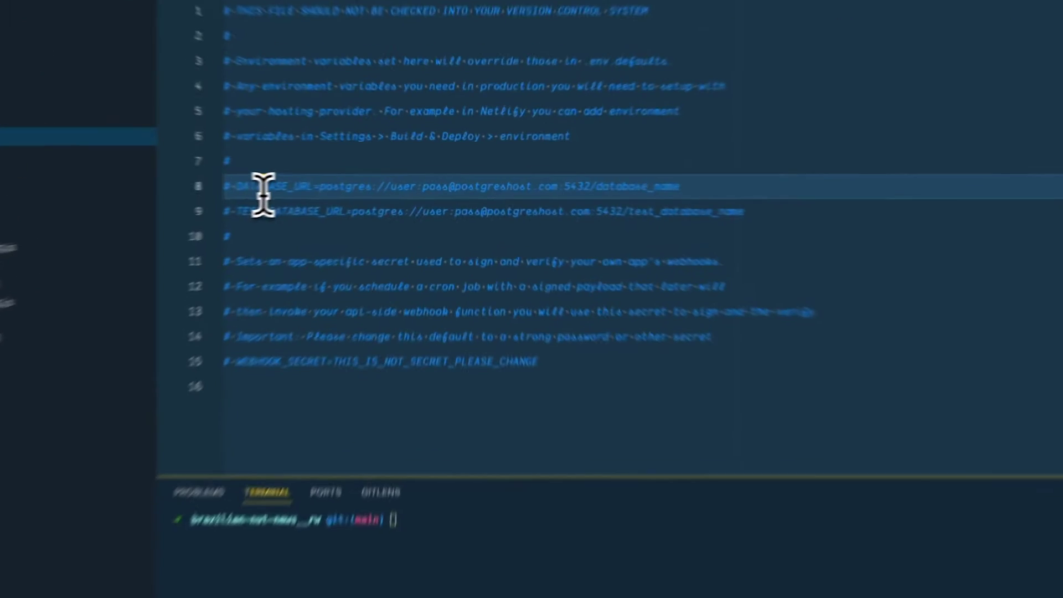
pyautogui.click(390, 214)
pyautogui.press('super+slash')
pyautogui.moveTo(254, 188); pyautogui.dragTo(701, 190)
pyautogui.press('super+v')
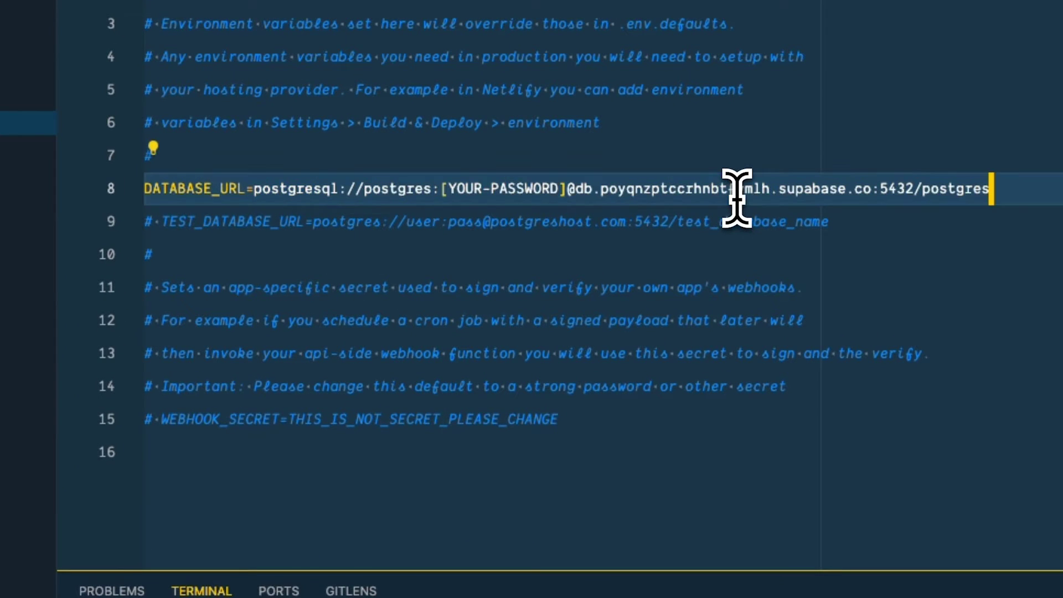
pyautogui.moveTo(441, 189); pyautogui.dragTo(567, 186)
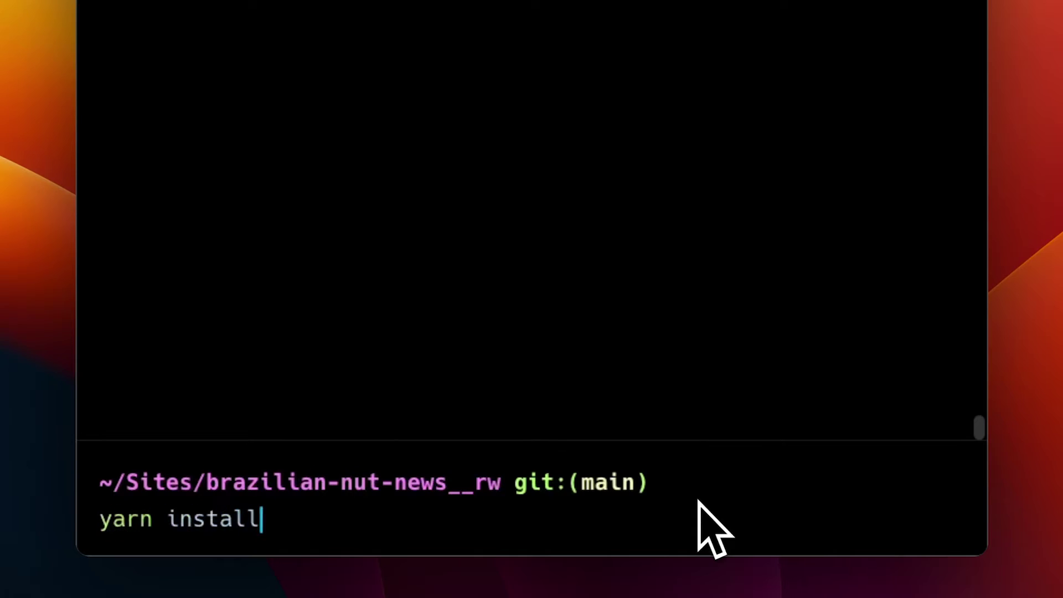
# - Run yarn install and yarn rw dev, then launch the companion repository in Gitpod
pyautogui.press('Return')
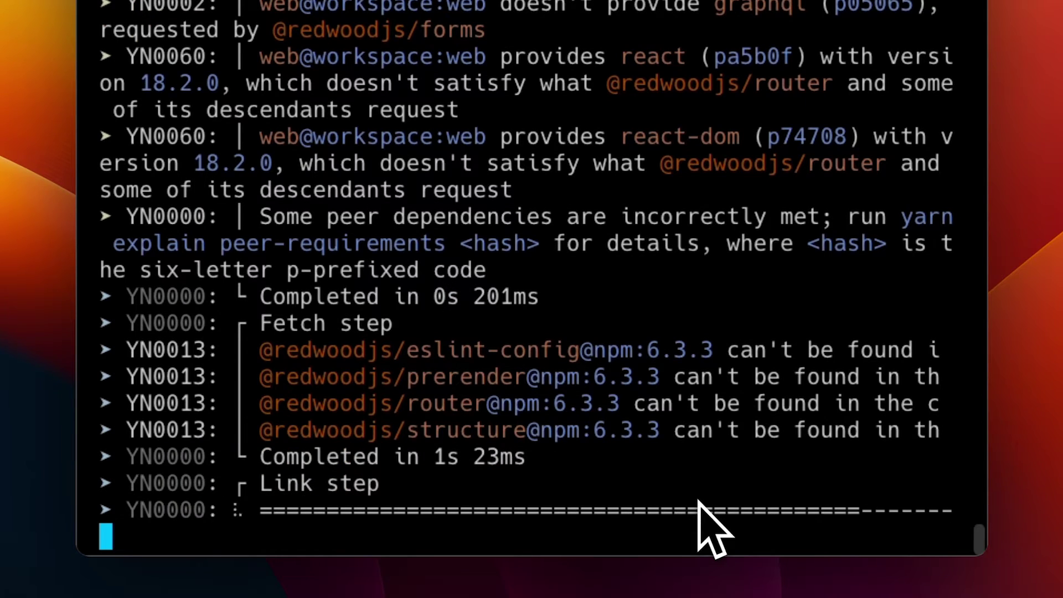
pyautogui.write('yarn rw dev')
pyautogui.press('Return')
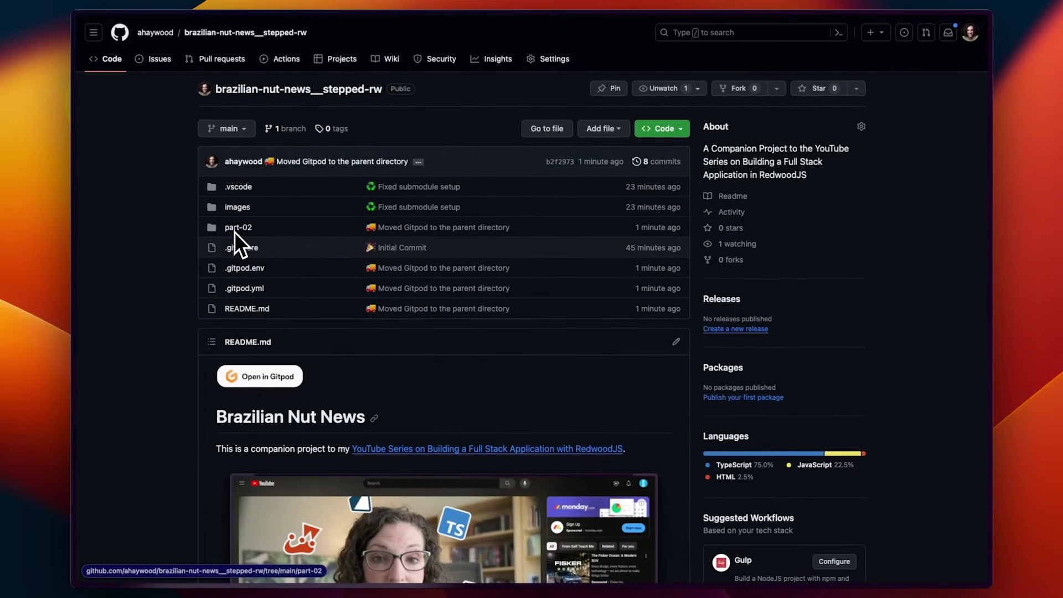
pyautogui.click(258, 391)
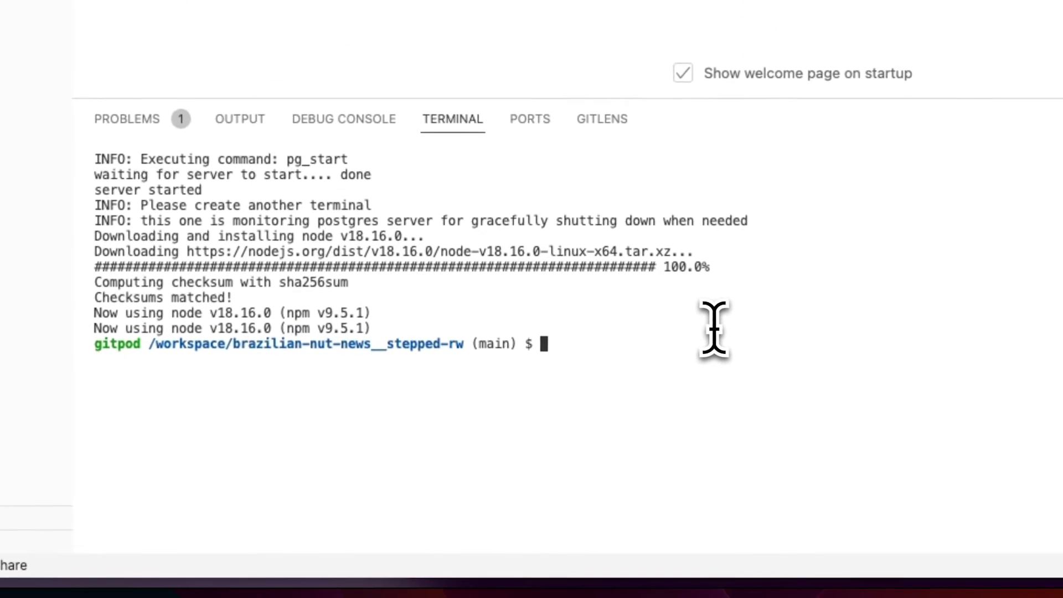
# - Install dependencies with yarn and open the RedwoodJS app on port 8910 in the browser
pyautogui.write('yarn')
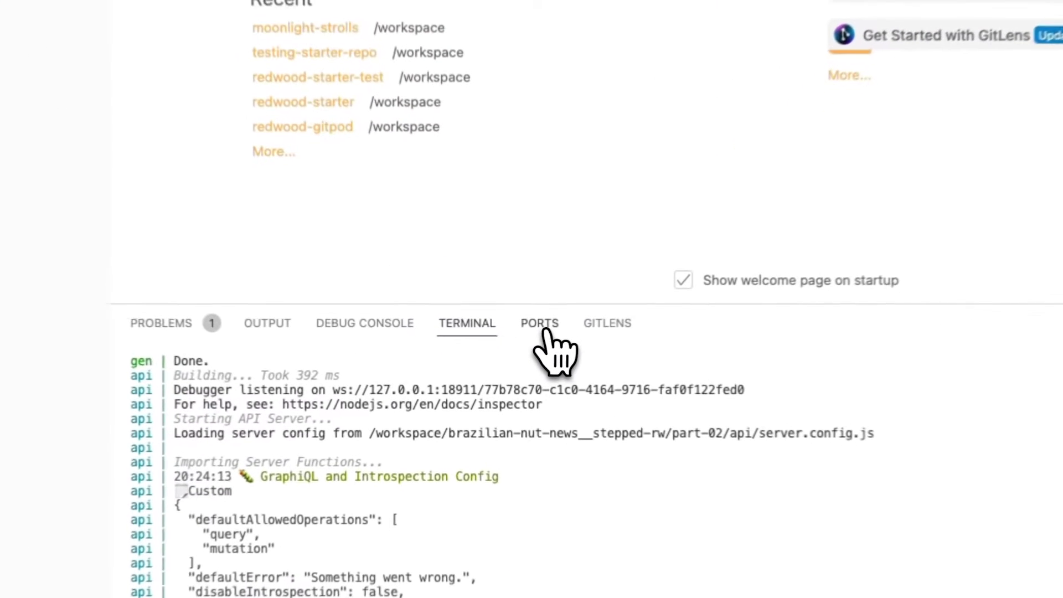
pyautogui.click(530, 118)
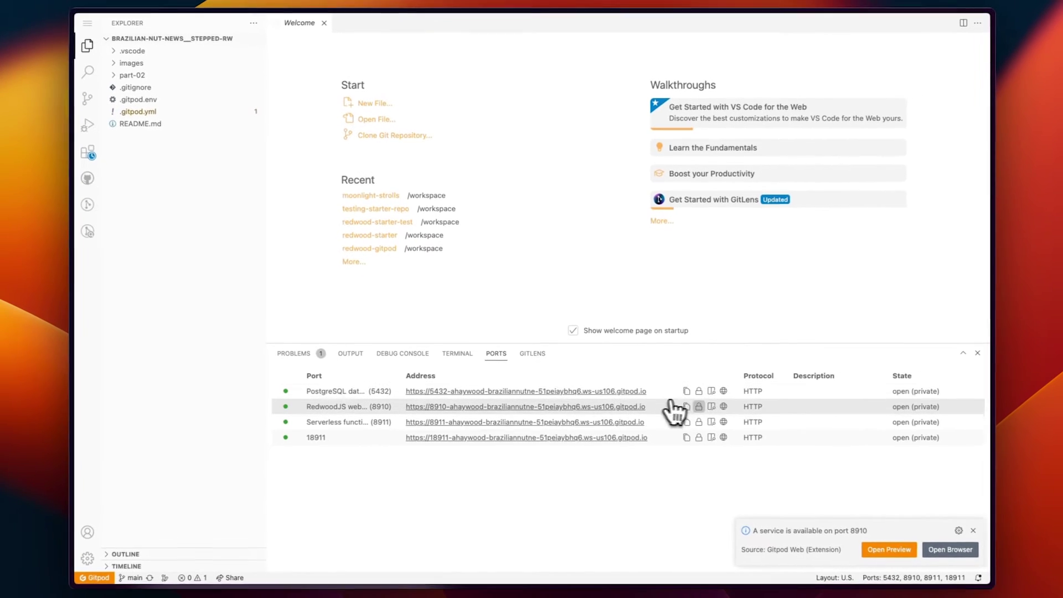
pyautogui.click(722, 407)
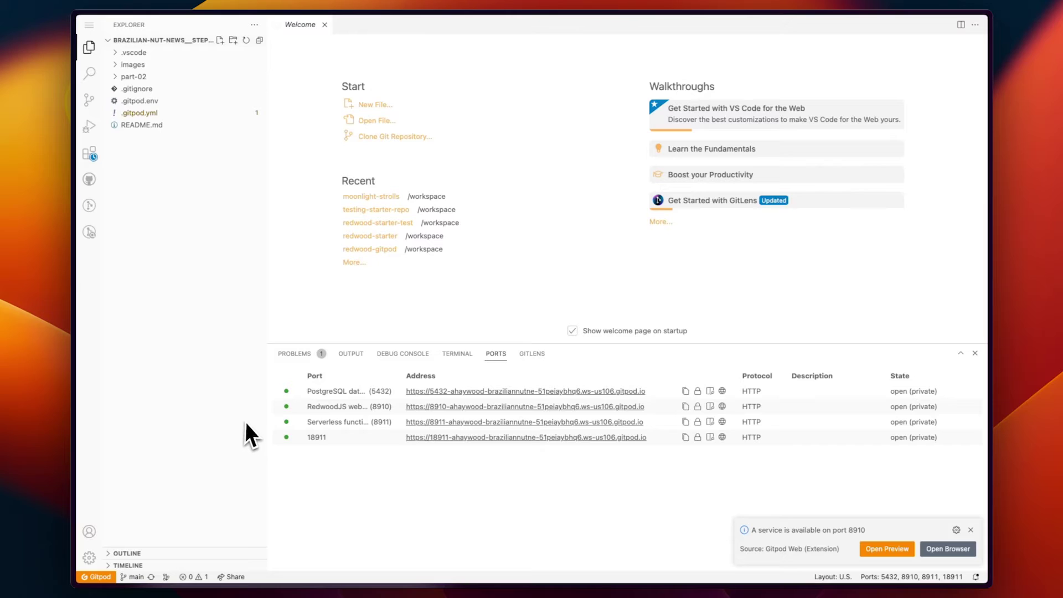
# - Open the Gitpod workspace in VS Code Insiders
pyautogui.click(123, 567)
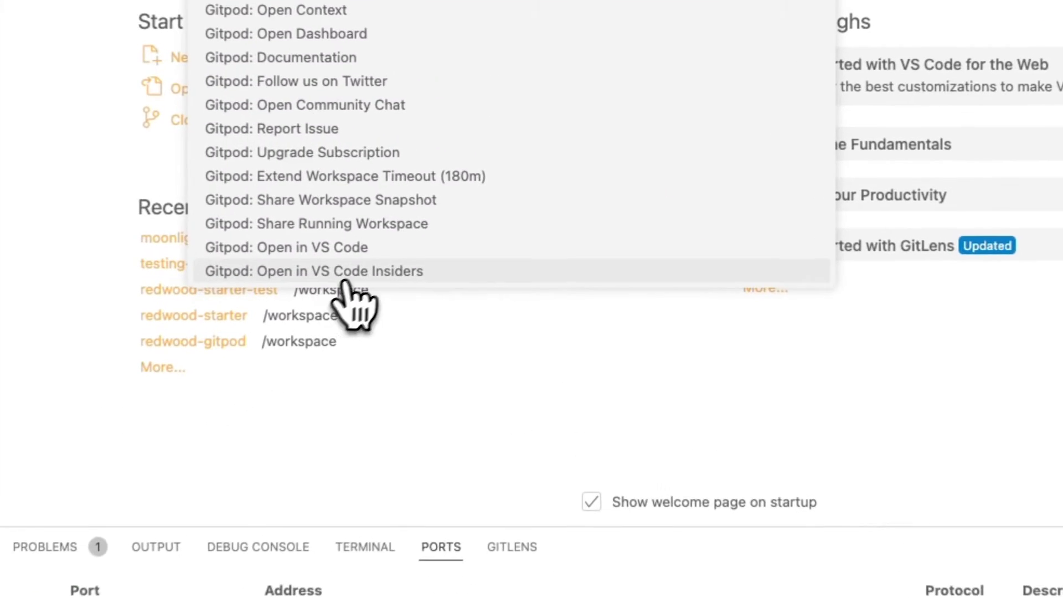
pyautogui.click(451, 213)
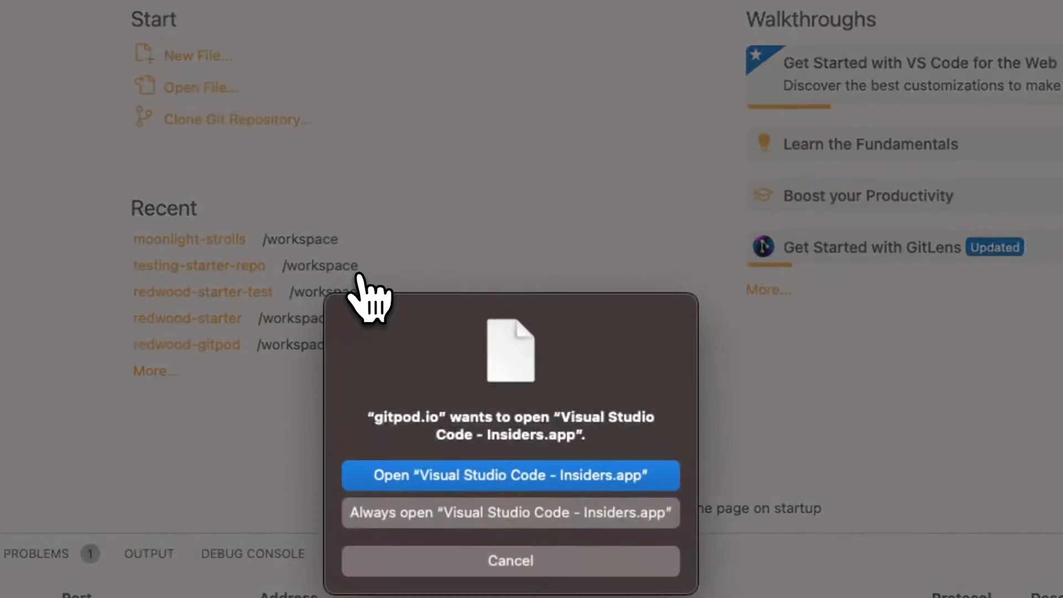
pyautogui.click(498, 476)
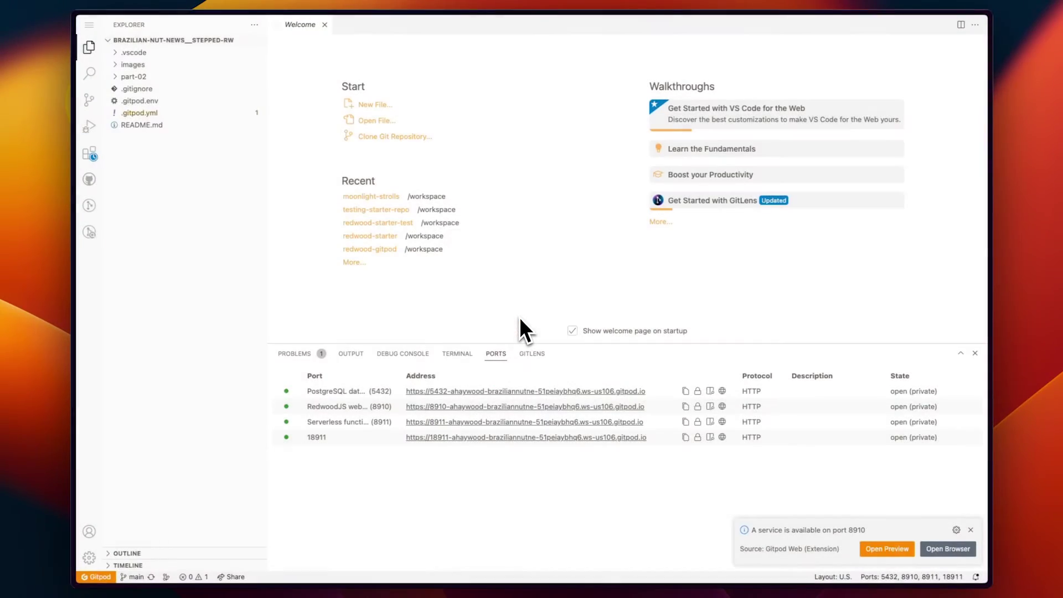